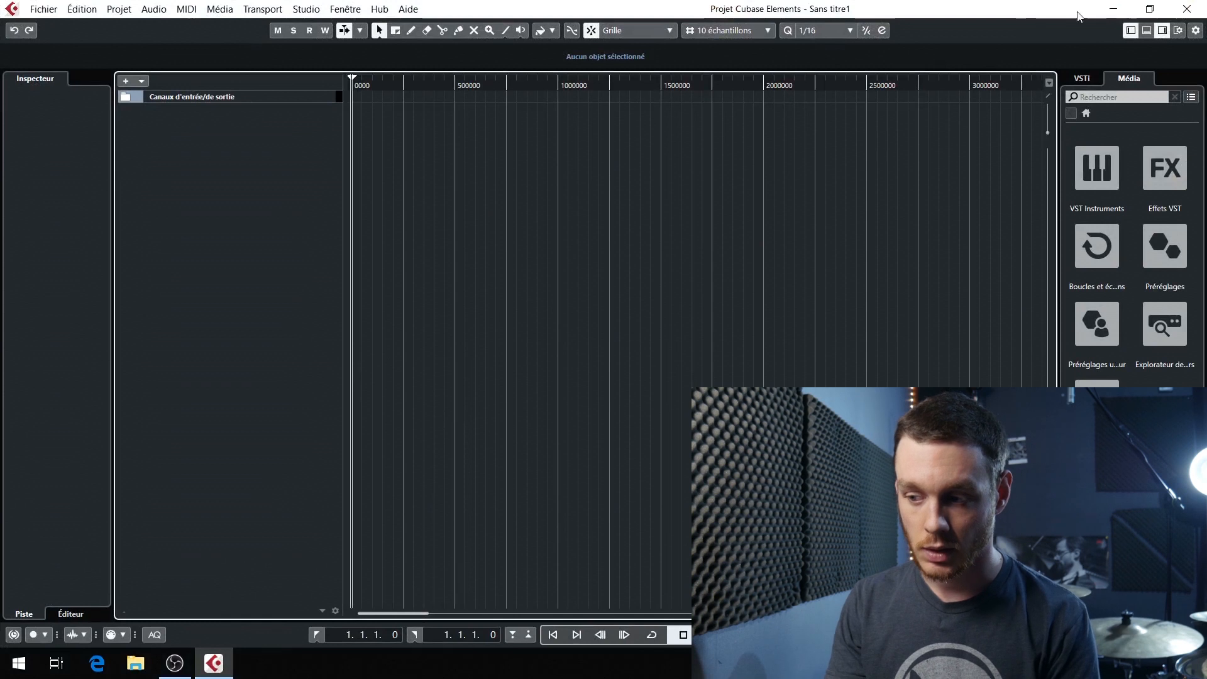
Import BAILARCLICK16 and BAILARSEQUENCE16 from the SEQUENCES_SPDSX folder at the project start, each on its own track, with no import options enabled
{"action": "left_click", "coordinate": [1114, 8]}
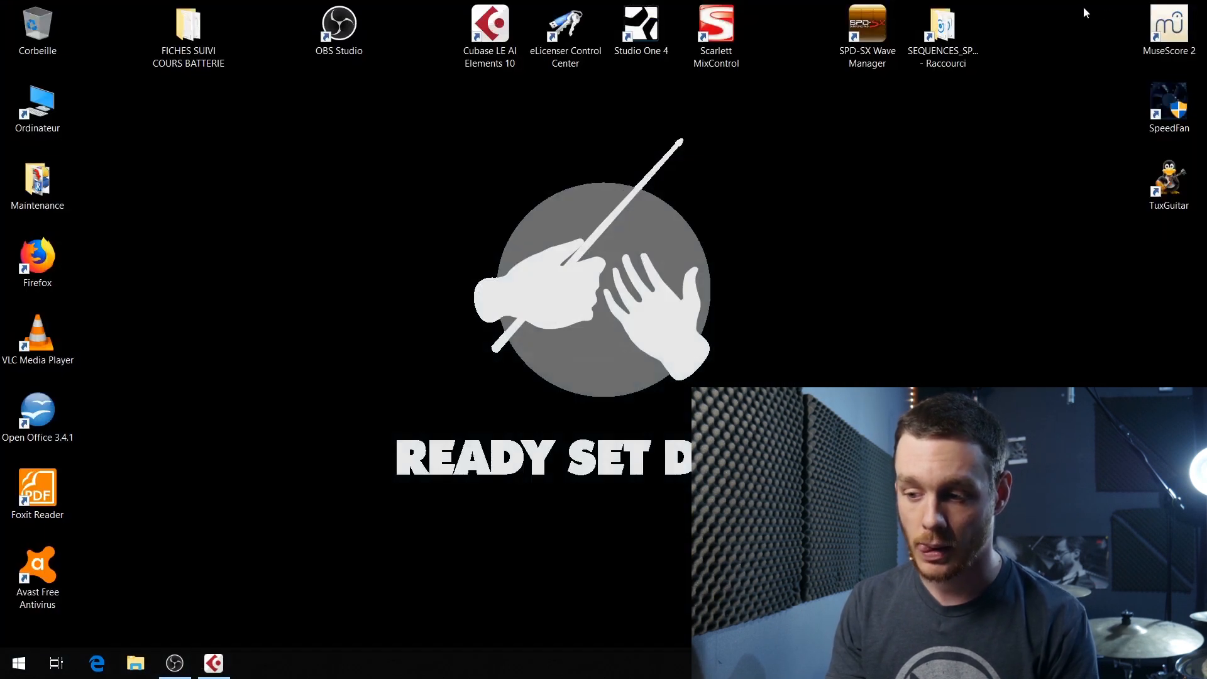
{"action": "double_click", "coordinate": [969, 22]}
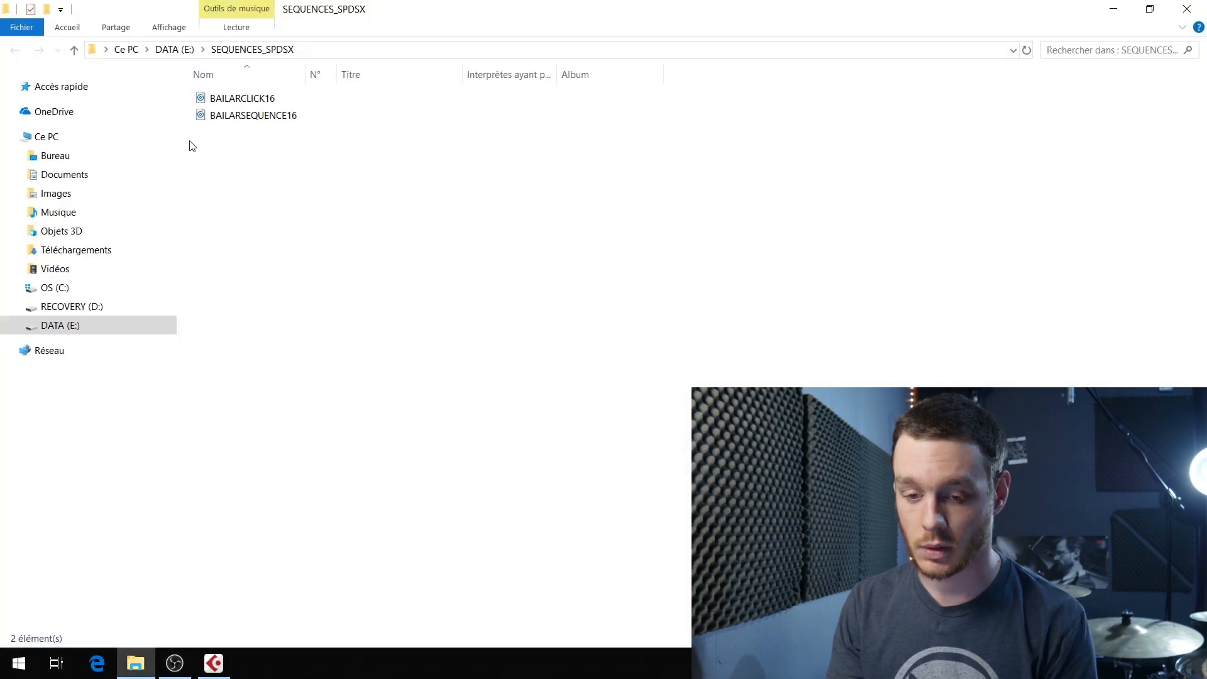
{"action": "left_click_drag", "start_coordinate": [269, 149], "coordinate": [349, 117]}
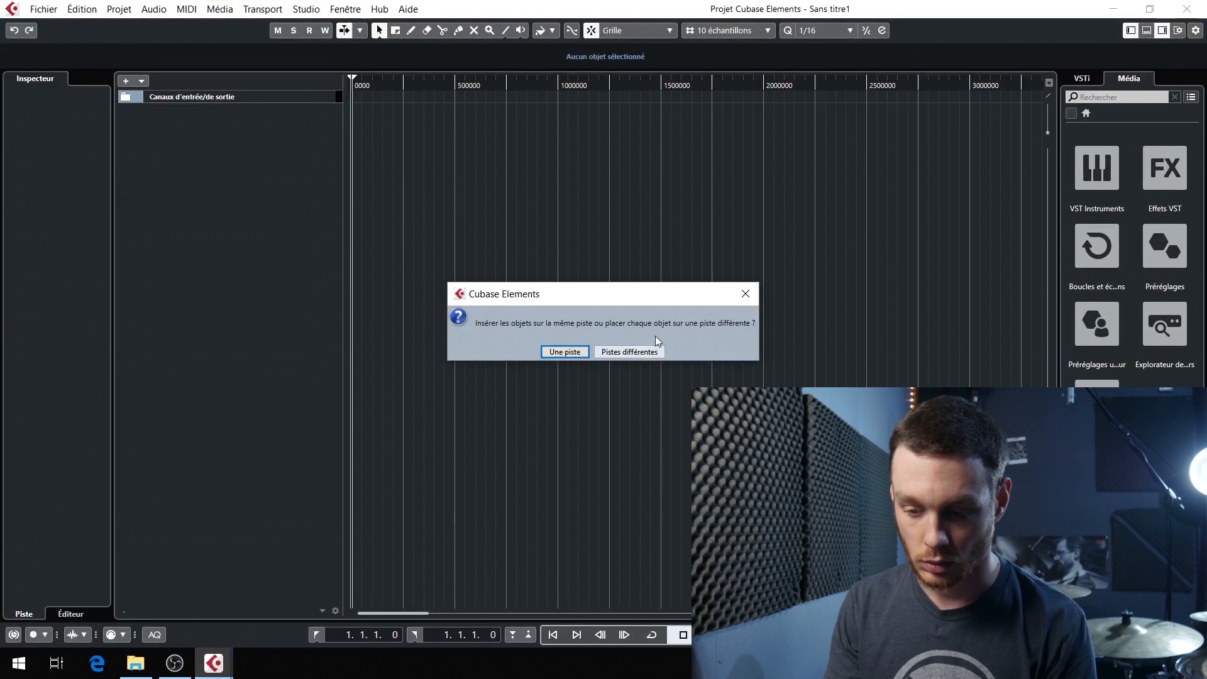
{"action": "left_click", "coordinate": [626, 353]}
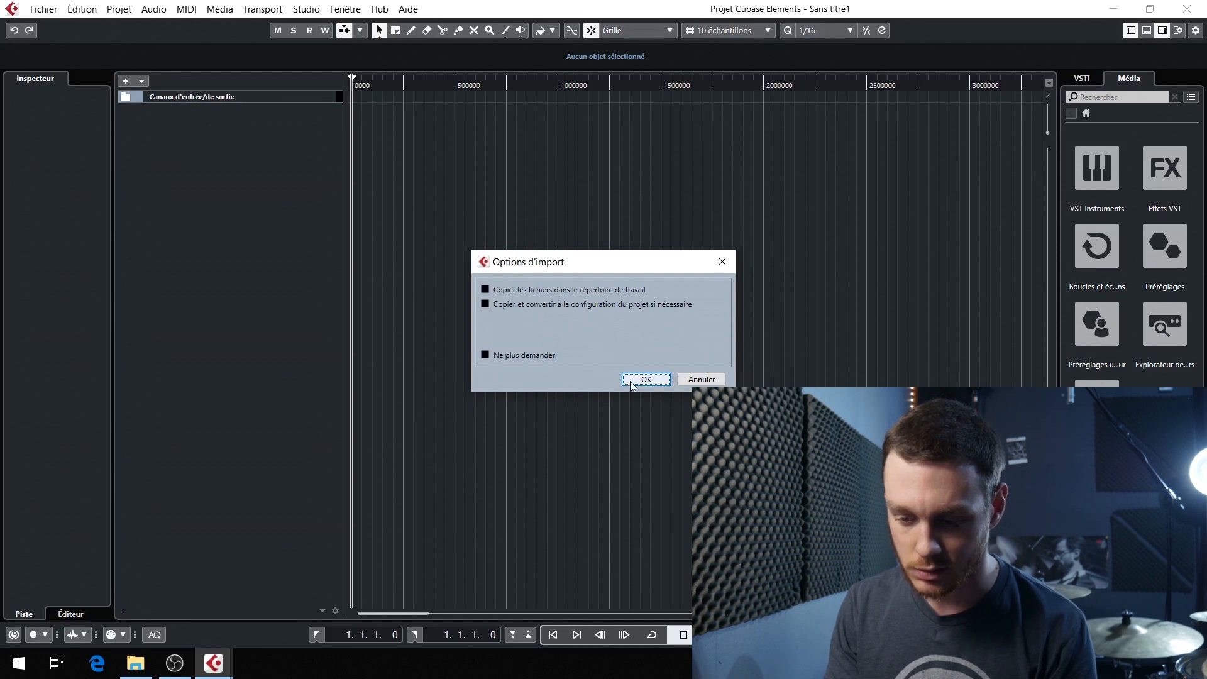
{"action": "left_click", "coordinate": [646, 379]}
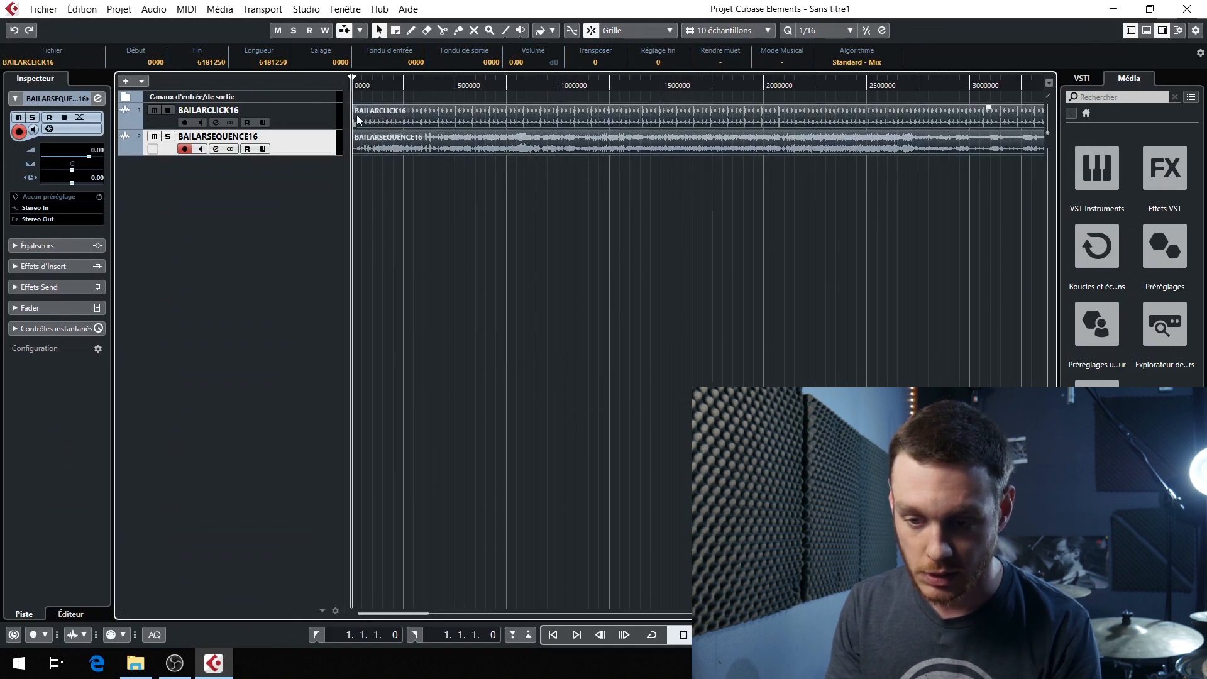
{"action": "left_click", "coordinate": [354, 143]}
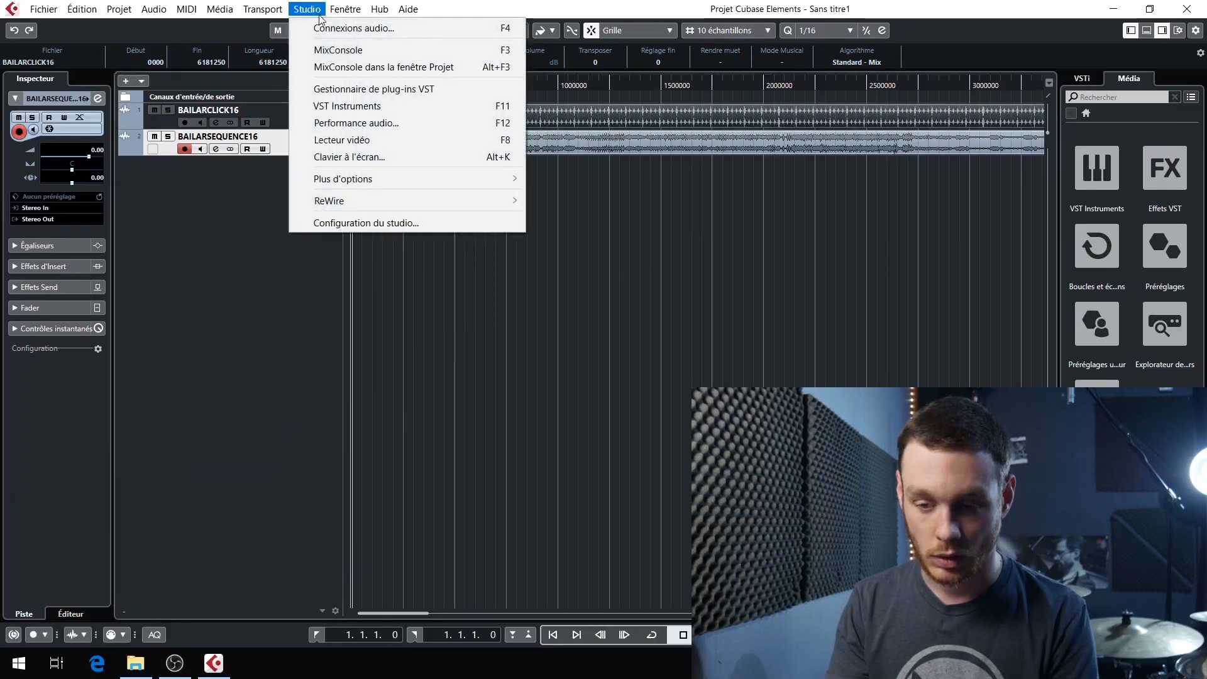
Add one stereo output bus in the audio connections
{"action": "left_click", "coordinate": [341, 29]}
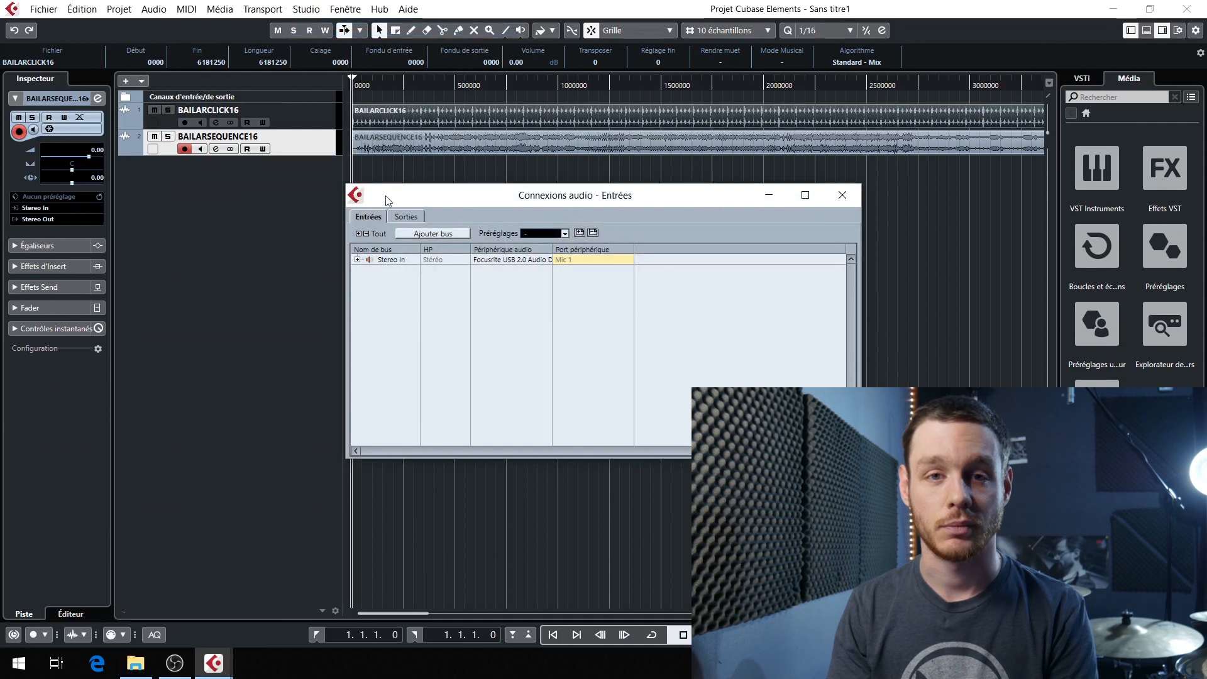
{"action": "left_click_drag", "start_coordinate": [440, 201], "coordinate": [465, 188]}
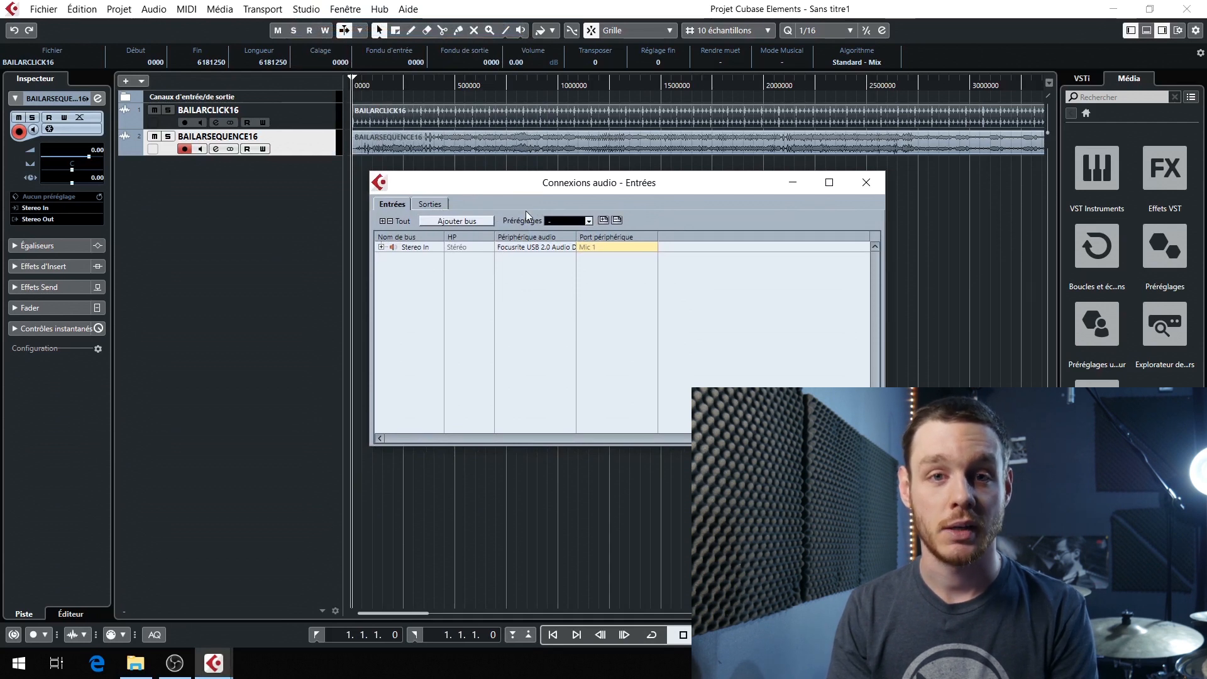
{"action": "left_click", "coordinate": [429, 204]}
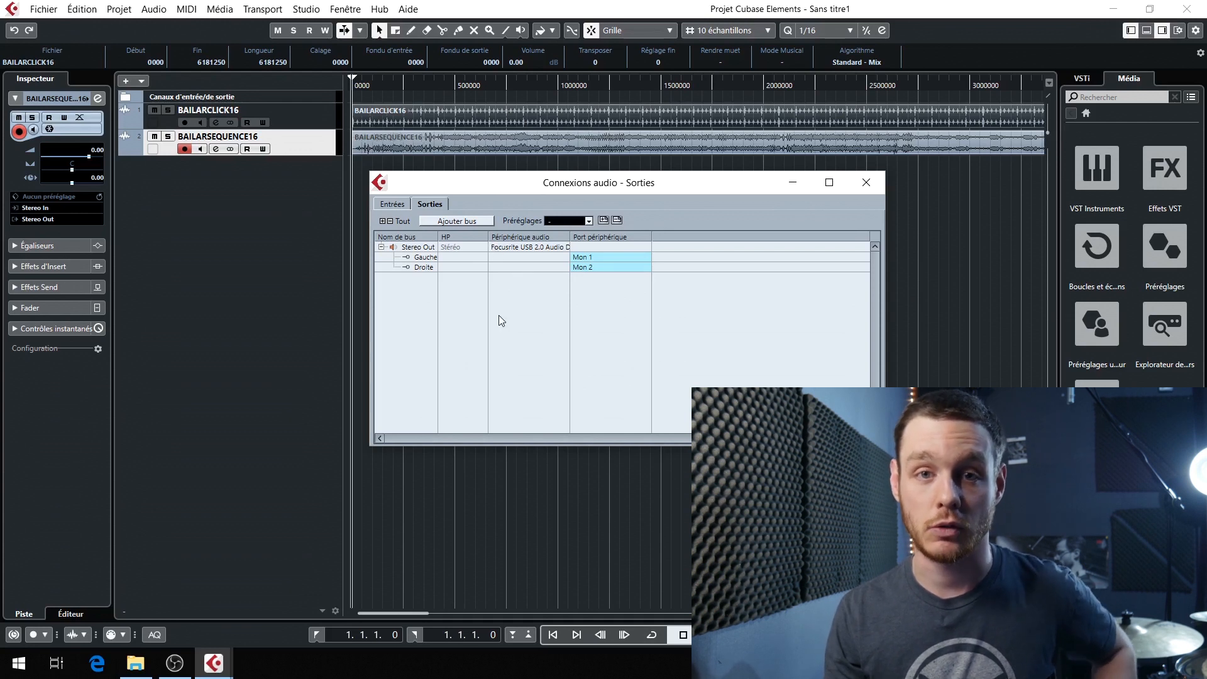
{"action": "left_click", "coordinate": [477, 221]}
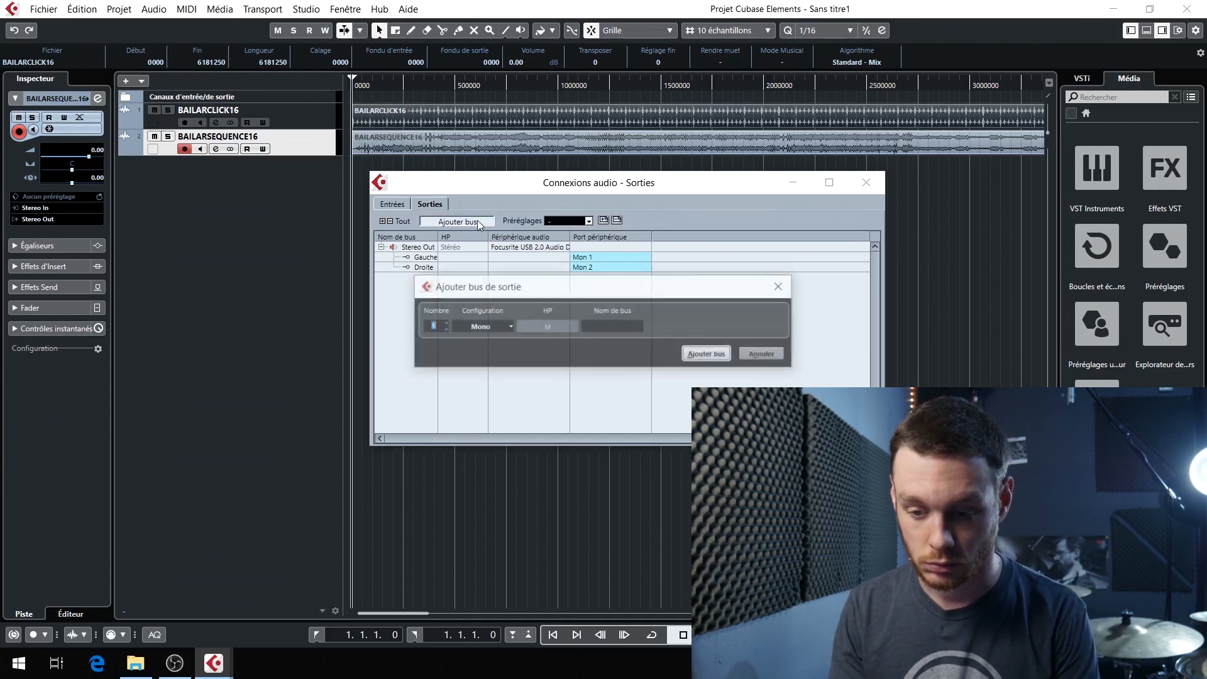
{"action": "left_click", "coordinate": [509, 332]}
{"action": "left_click", "coordinate": [510, 357]}
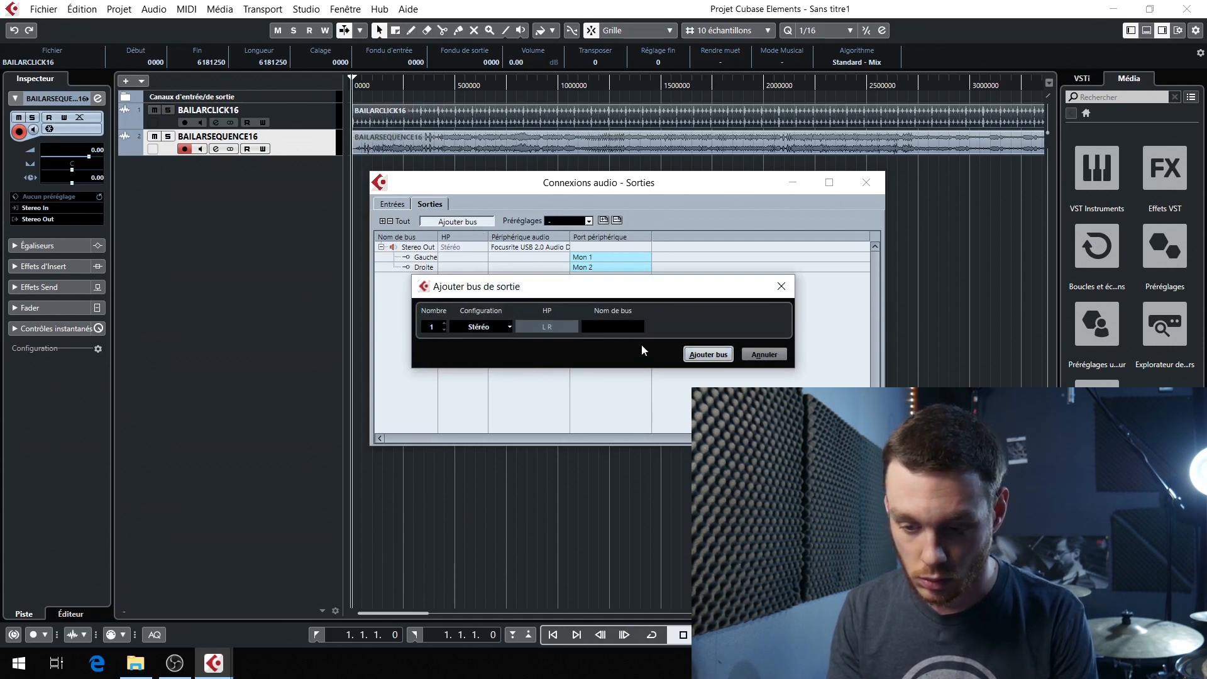
{"action": "left_click", "coordinate": [708, 354]}
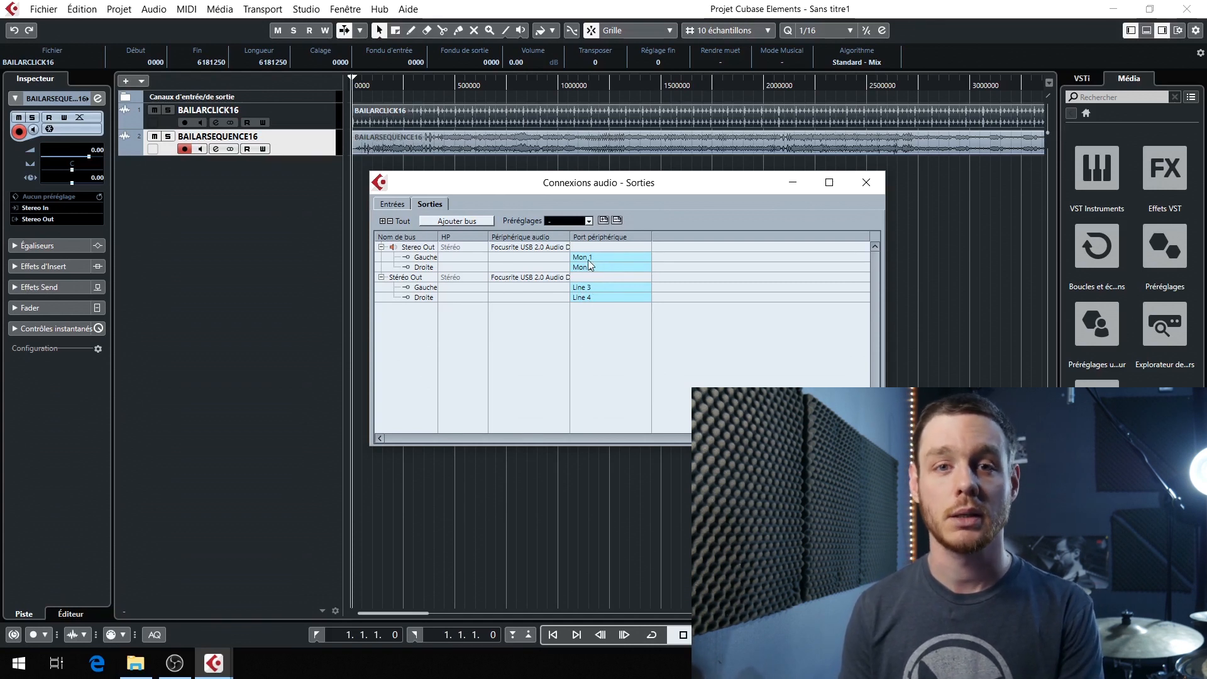
{"action": "left_click", "coordinate": [391, 204]}
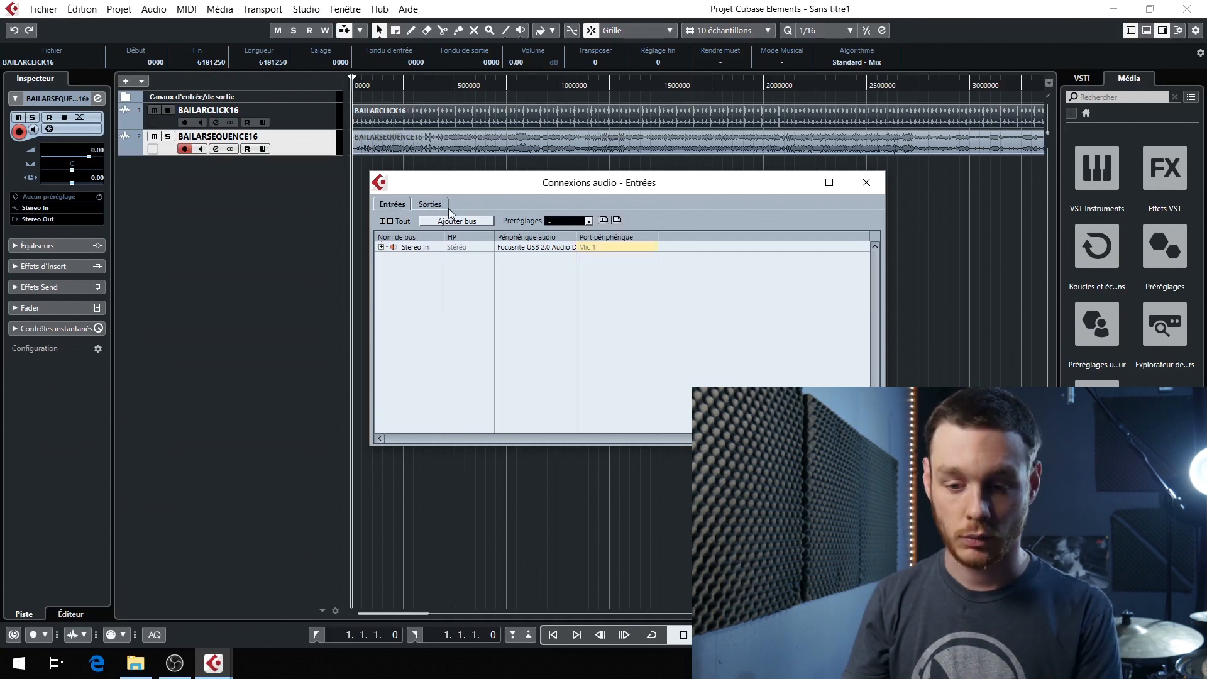
{"action": "left_click", "coordinate": [866, 174]}
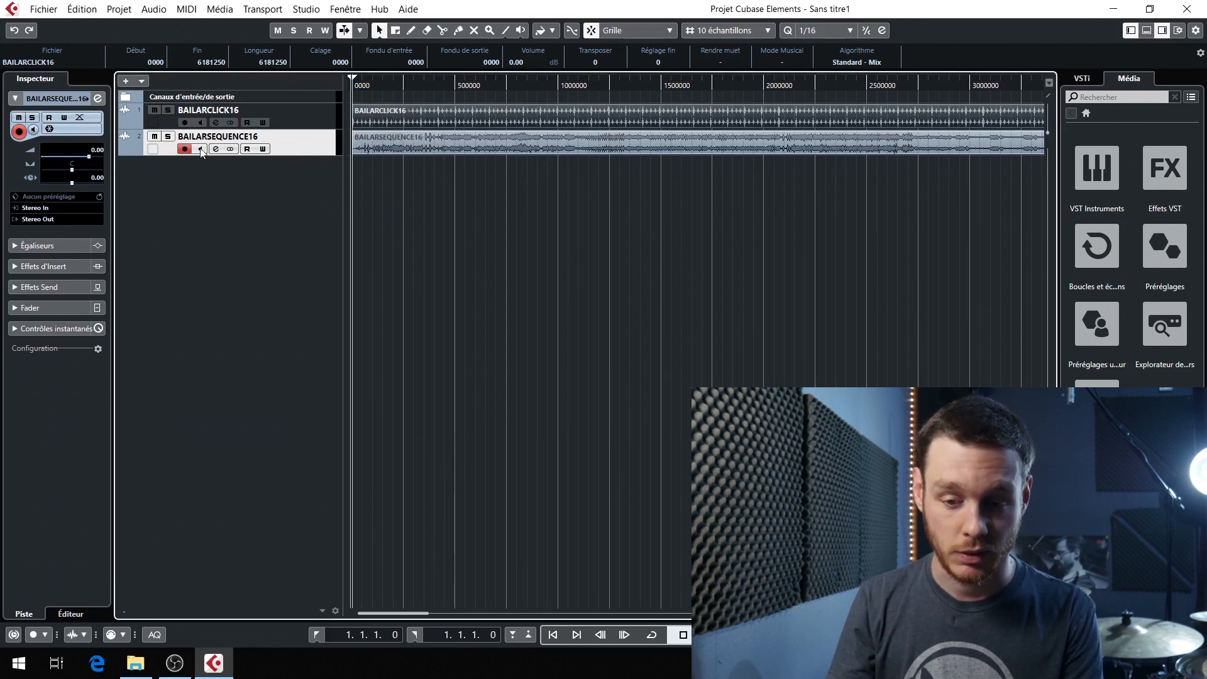
Check which output buses are available for the BAILARSEQUENCE16 track
{"action": "left_click", "coordinate": [53, 220]}
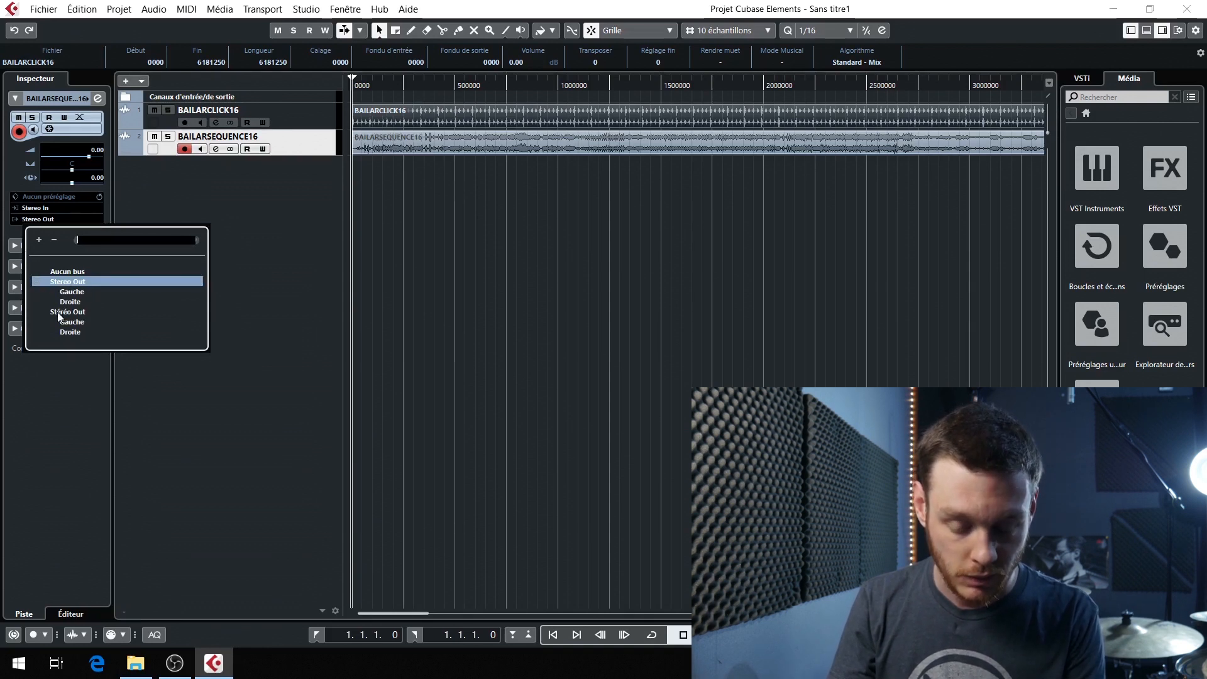
{"action": "left_click", "coordinate": [70, 281]}
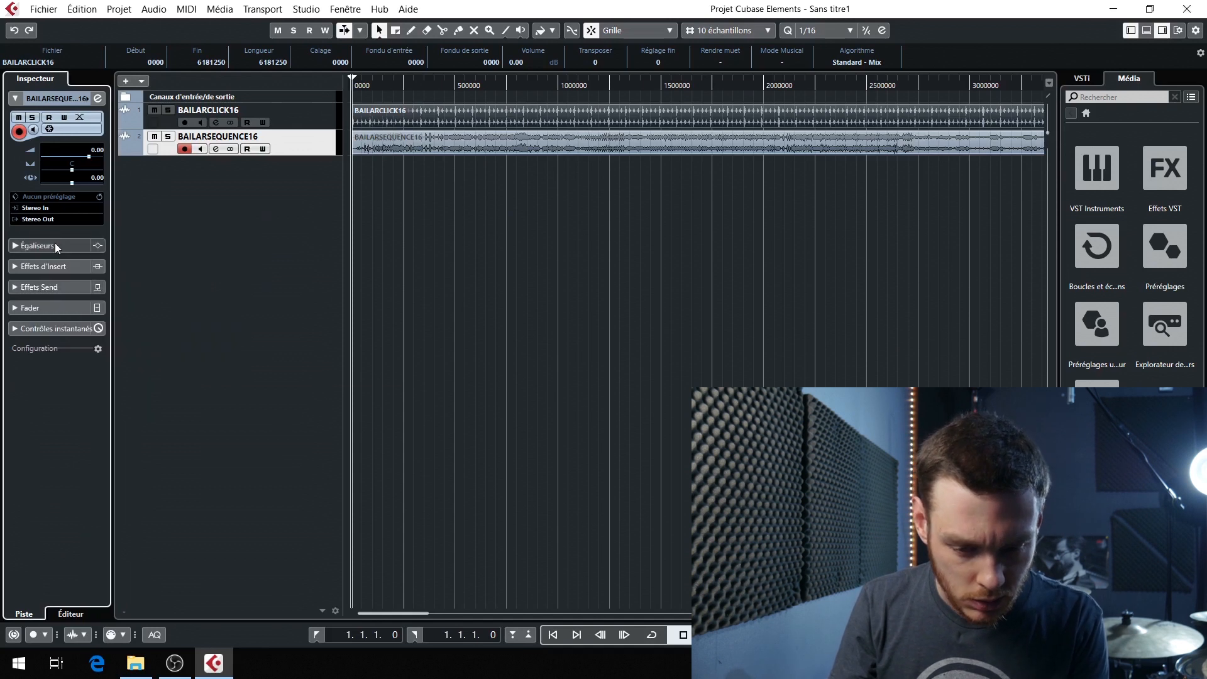
{"action": "left_click", "coordinate": [65, 220]}
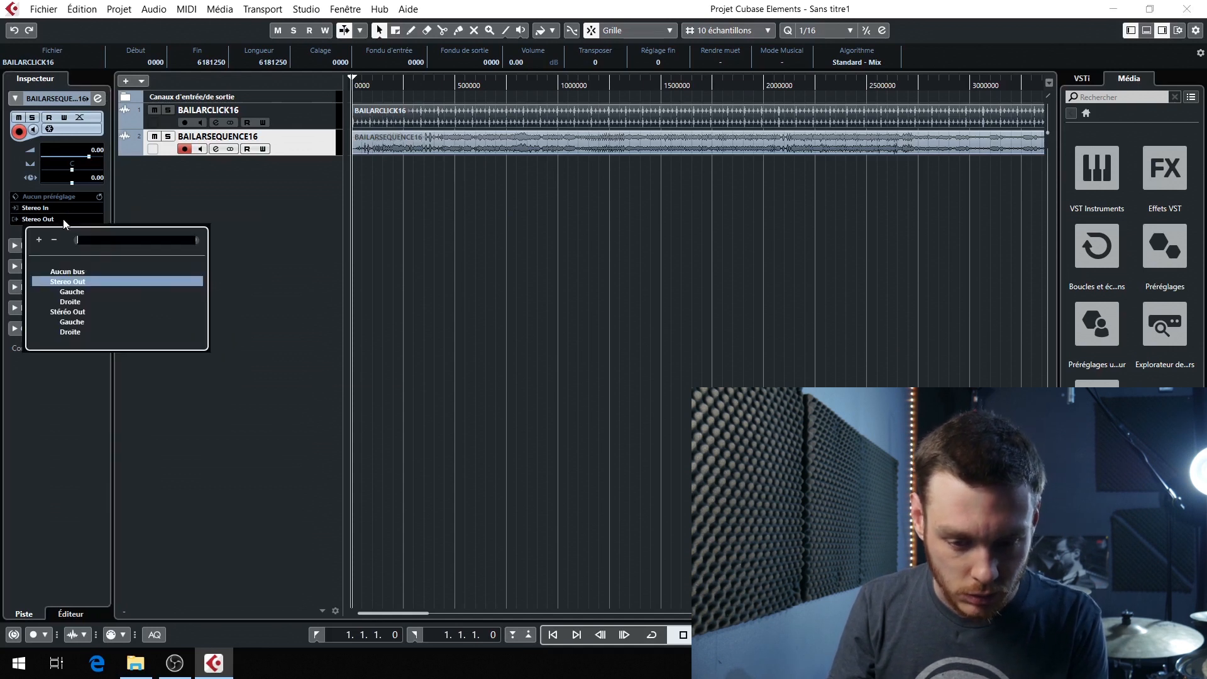
{"action": "left_click", "coordinate": [224, 364]}
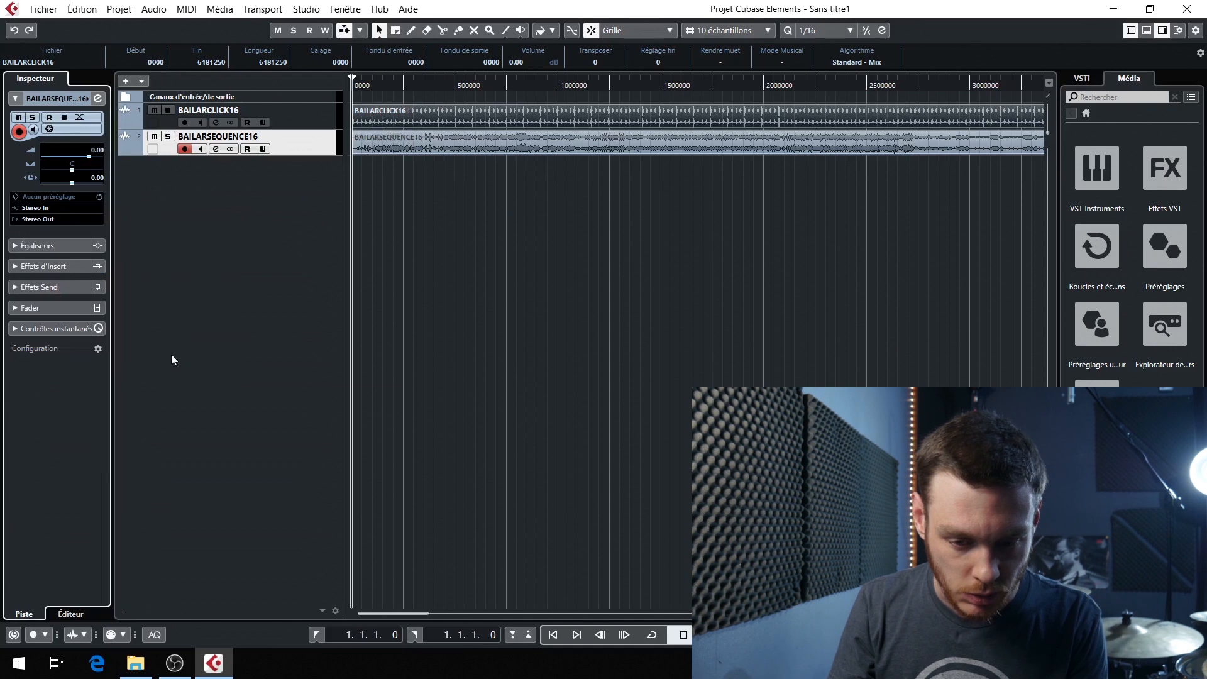
Rename the output bus assigned to ports Mon 1 and Mon 2 as SORTIES 1&2 in the audio connections
{"action": "left_click", "coordinate": [311, 10]}
{"action": "left_click", "coordinate": [323, 29]}
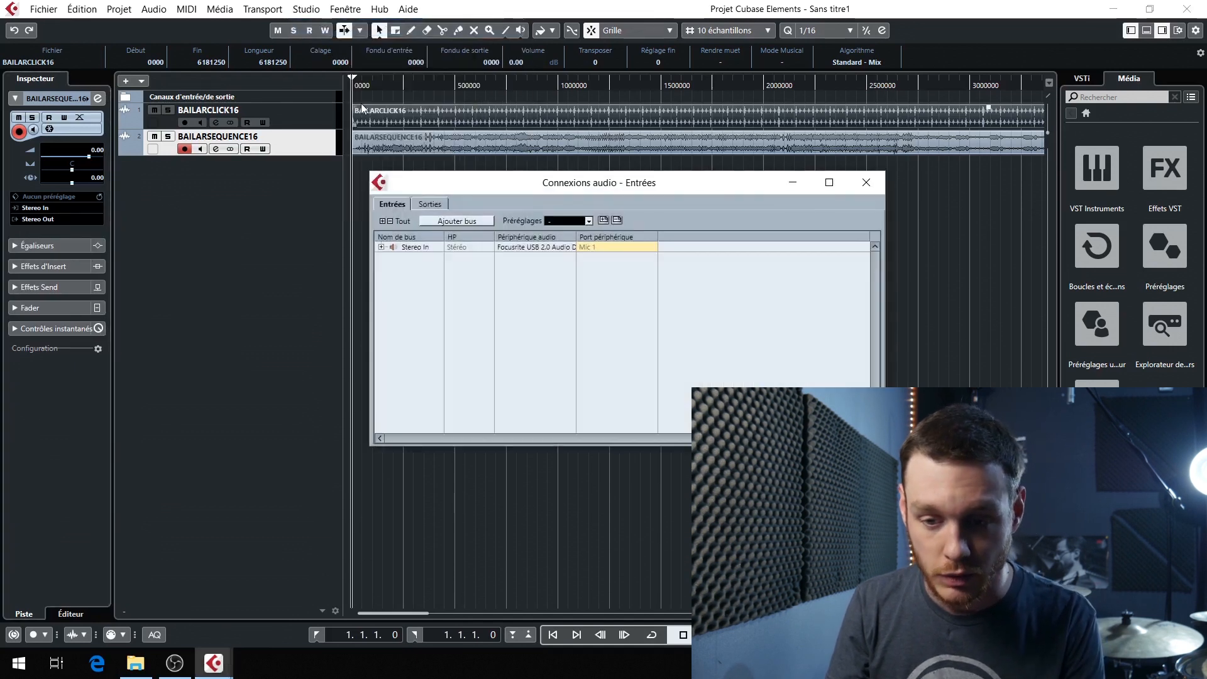
{"action": "left_click", "coordinate": [429, 202]}
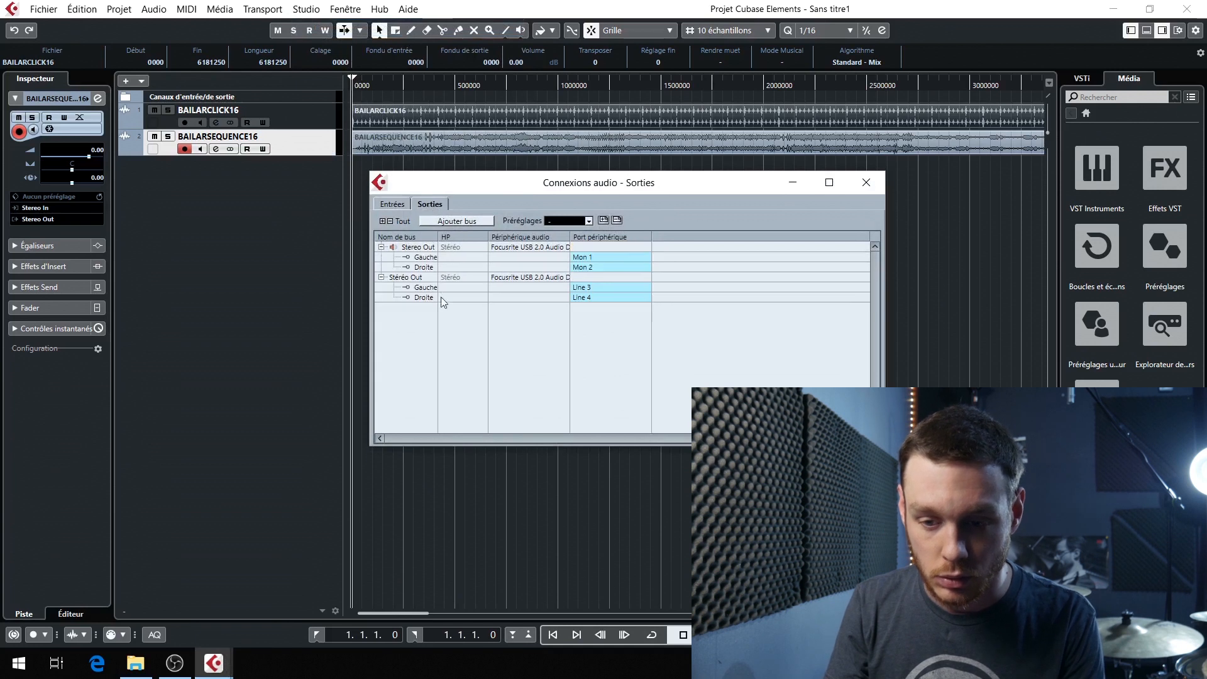
{"action": "double_click", "coordinate": [419, 248]}
{"action": "left_click", "coordinate": [419, 248]}
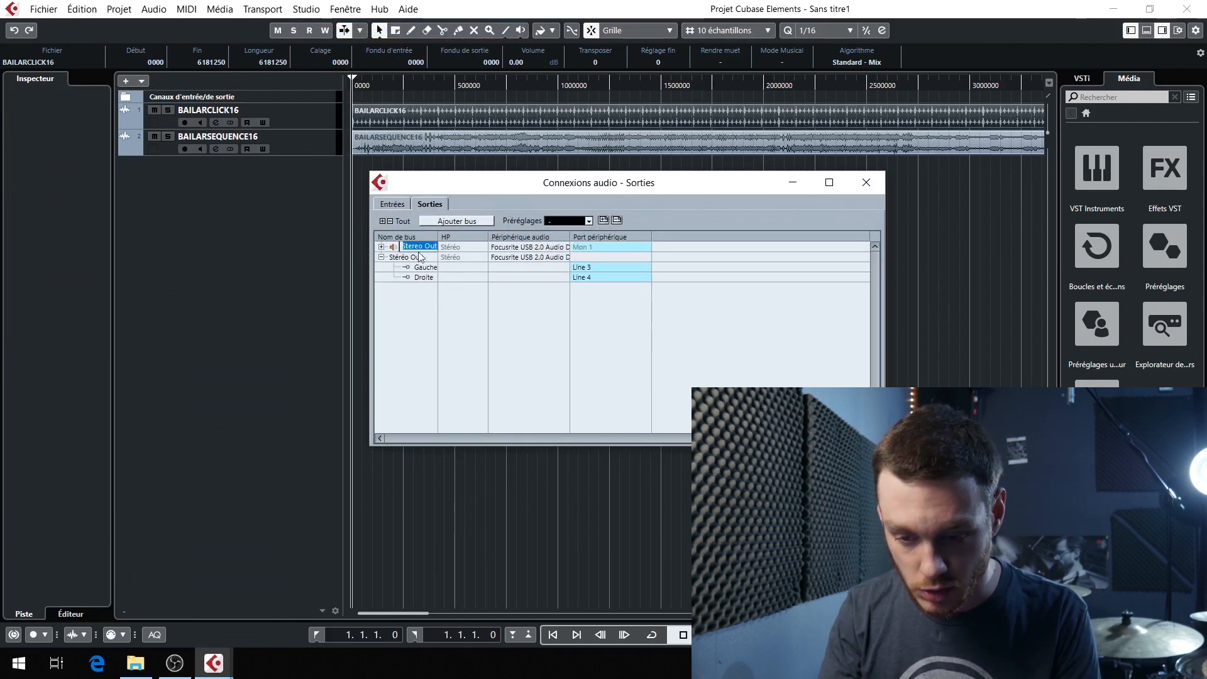
{"action": "key", "text": "BackSpace"}
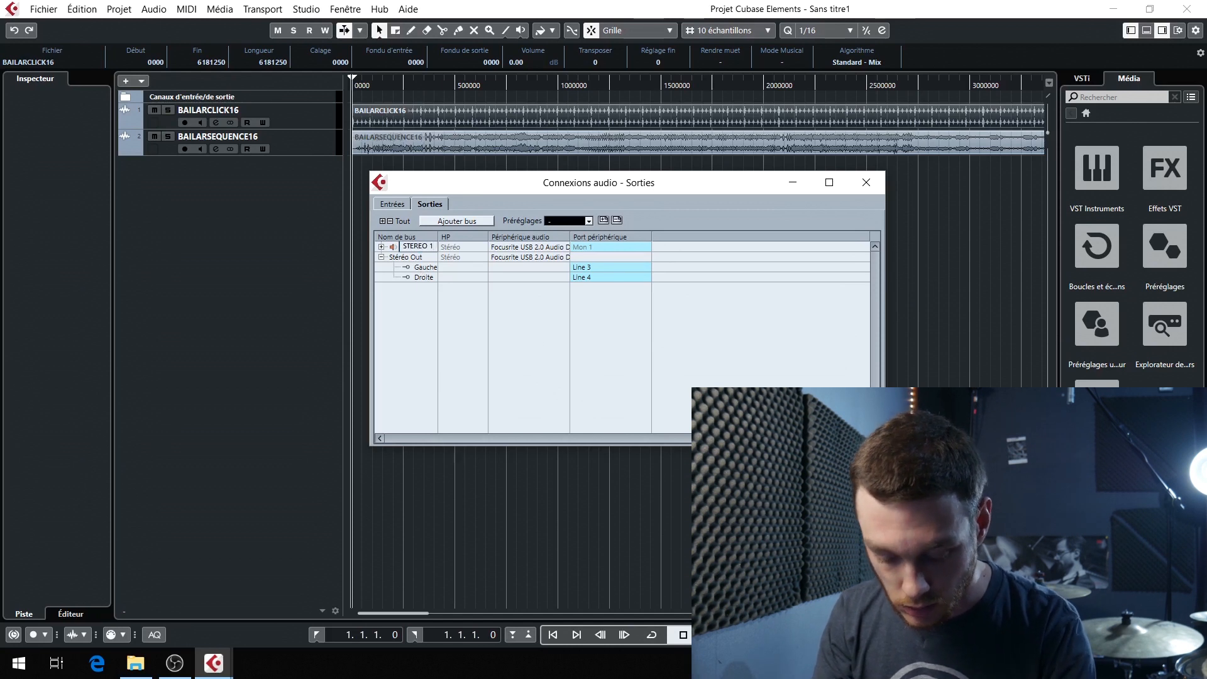
{"action": "key", "text": "BackSpace"}
{"action": "key", "text": "BackSpace"}
{"action": "key", "text": "BackSpace"}
{"action": "key", "text": "BackSpace"}
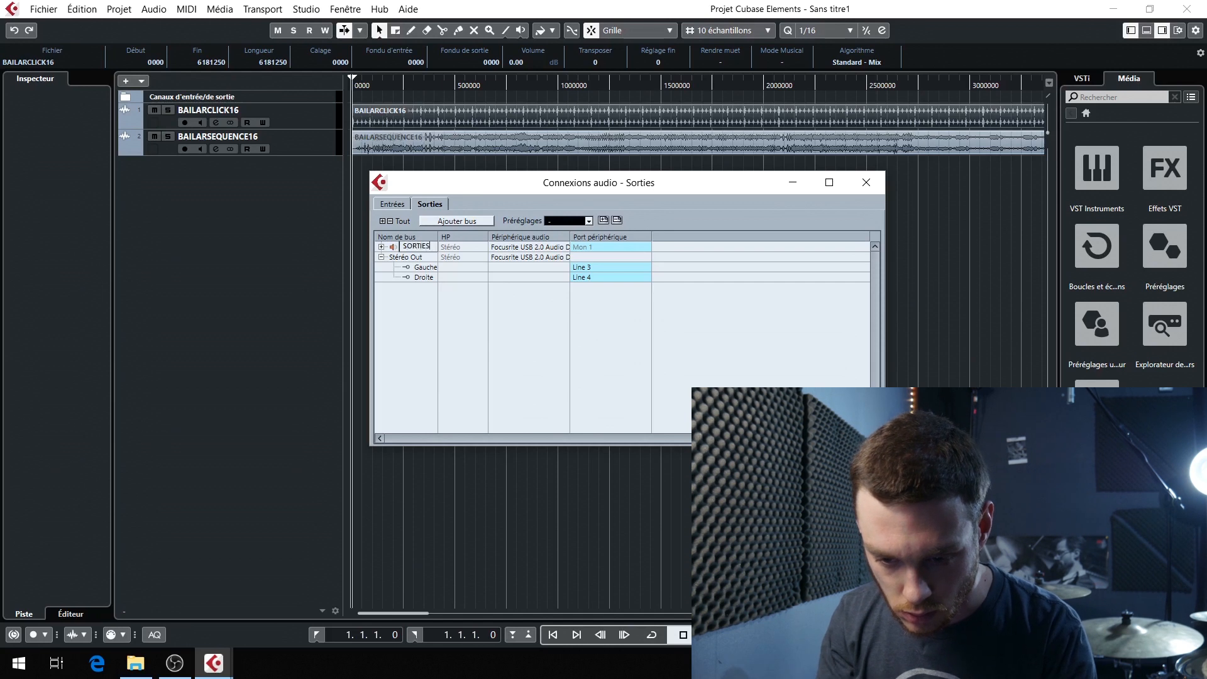
{"action": "type", "text": "ORTIES 11"}
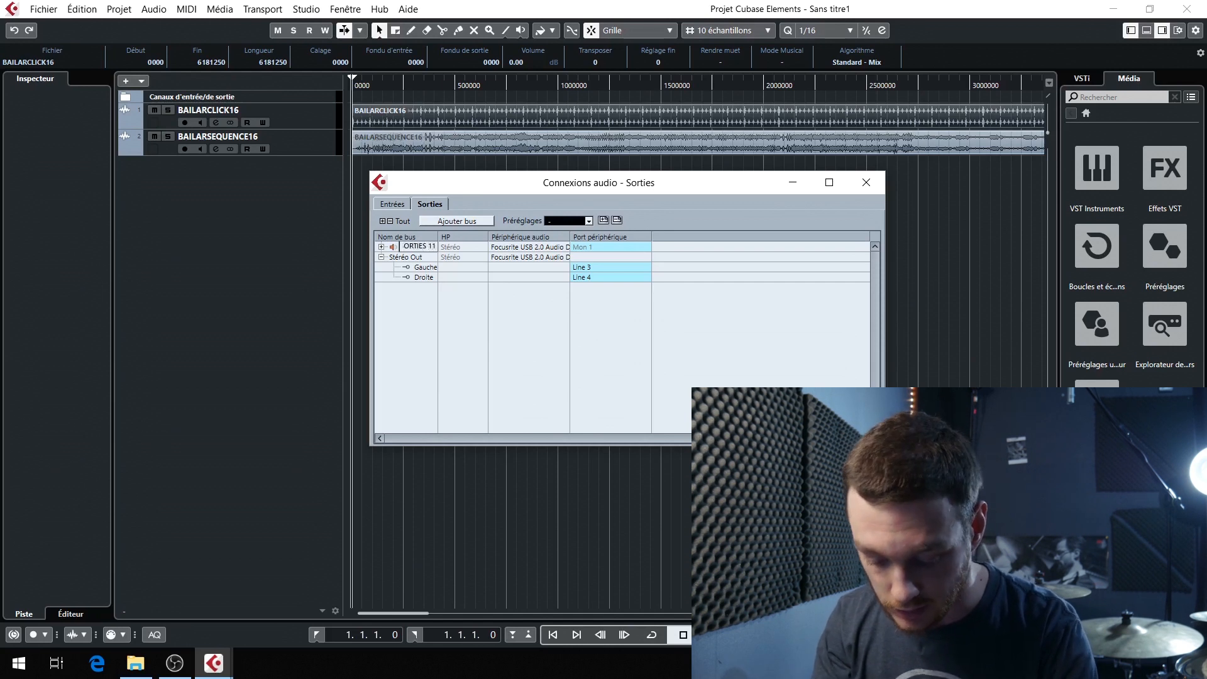
{"action": "key", "text": "BackSpace"}
{"action": "type", "text": "&"}
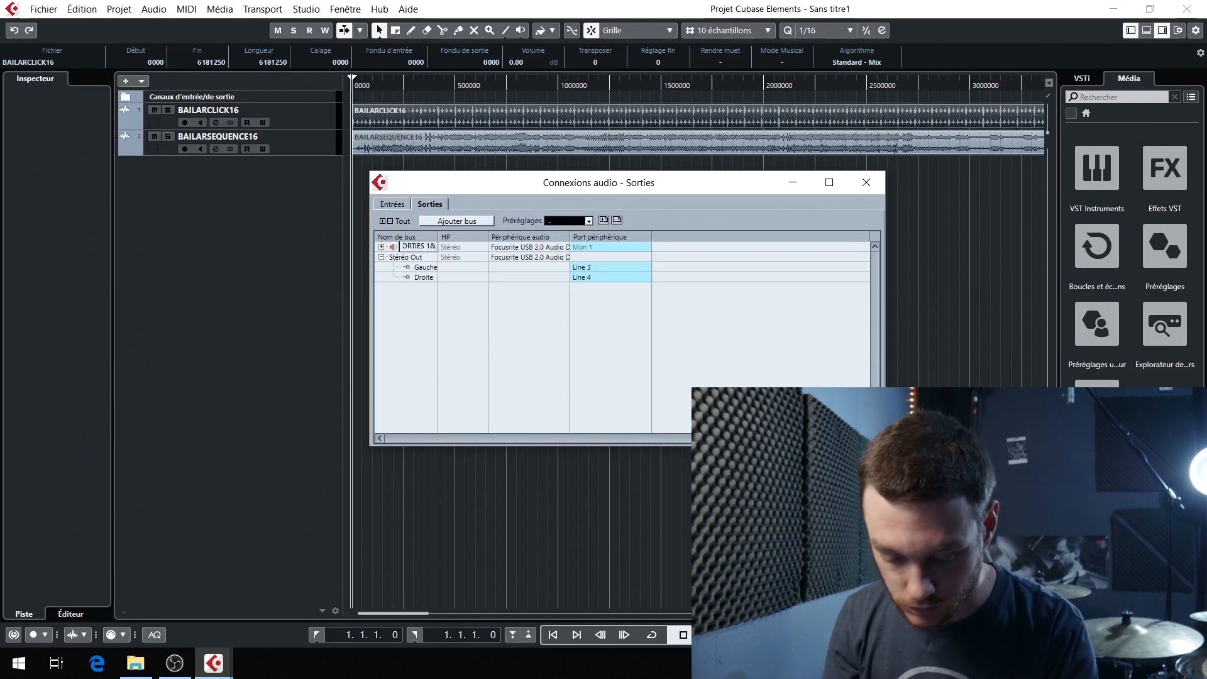
{"action": "type", "text": "2"}
{"action": "key", "text": "Return"}
{"action": "left_click", "coordinate": [381, 248]}
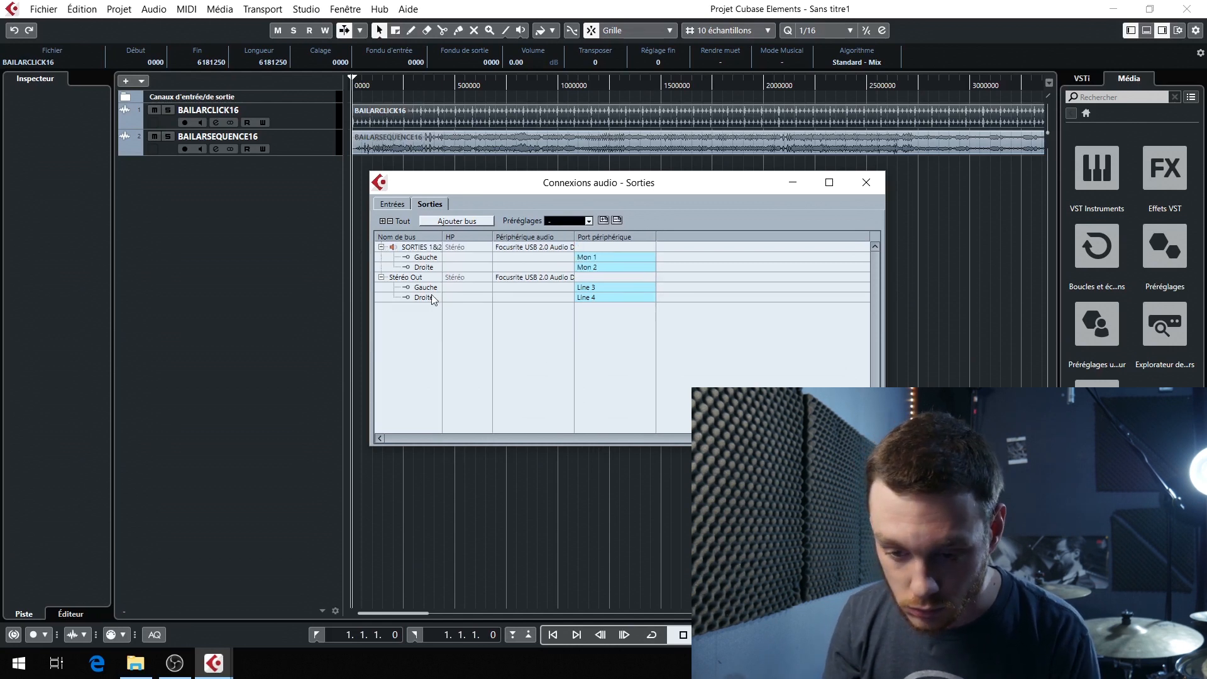
Rename the output bus assigned to ports Line 3 and Line 4 as SORTIES 3&4, and close the audio connections
{"action": "double_click", "coordinate": [419, 279]}
{"action": "double_click", "coordinate": [425, 276]}
{"action": "double_click", "coordinate": [424, 276]}
{"action": "left_click", "coordinate": [420, 276]}
{"action": "left_click_drag", "start_coordinate": [429, 277], "coordinate": [388, 277]}
{"action": "key", "text": "BackSpace"}
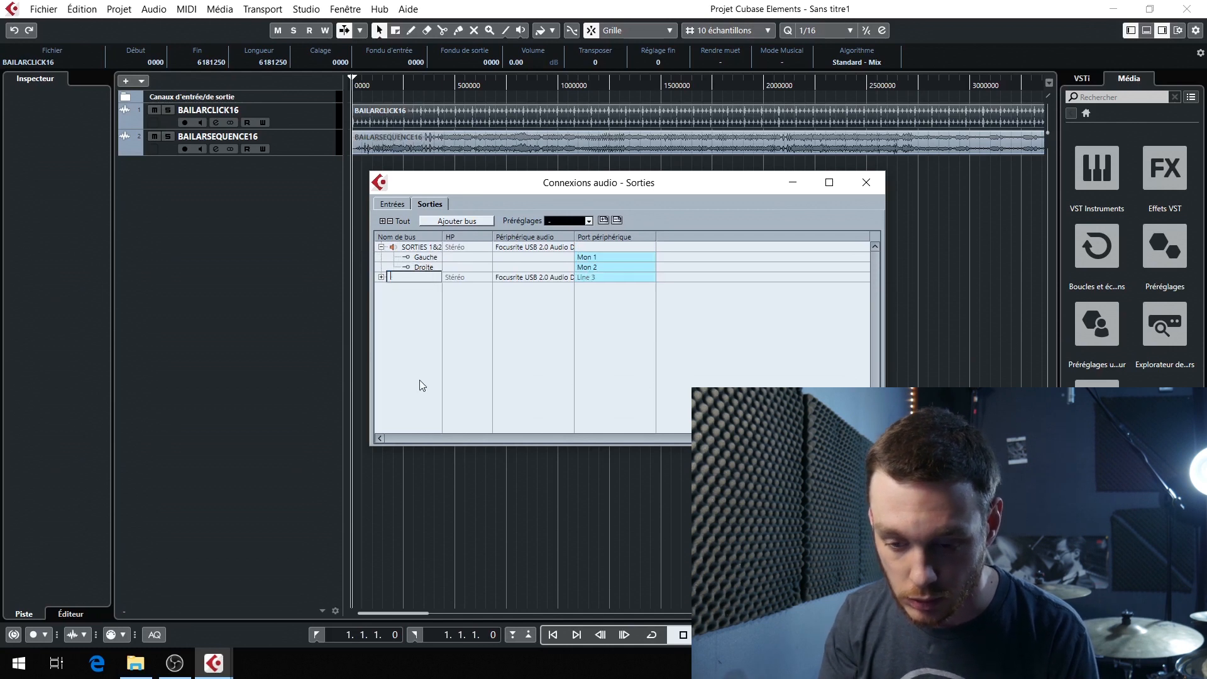
{"action": "type", "text": "SORTIES 3"}
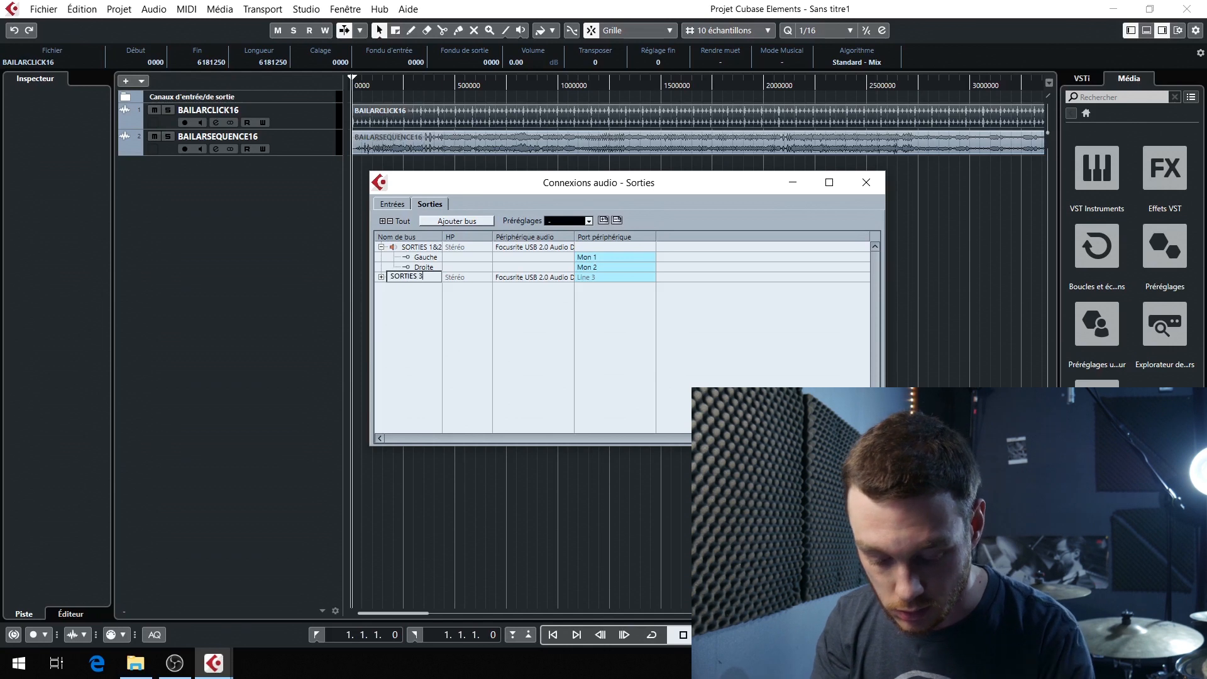
{"action": "type", "text": "1"}
{"action": "key", "text": "BackSpace"}
{"action": "type", "text": "&4"}
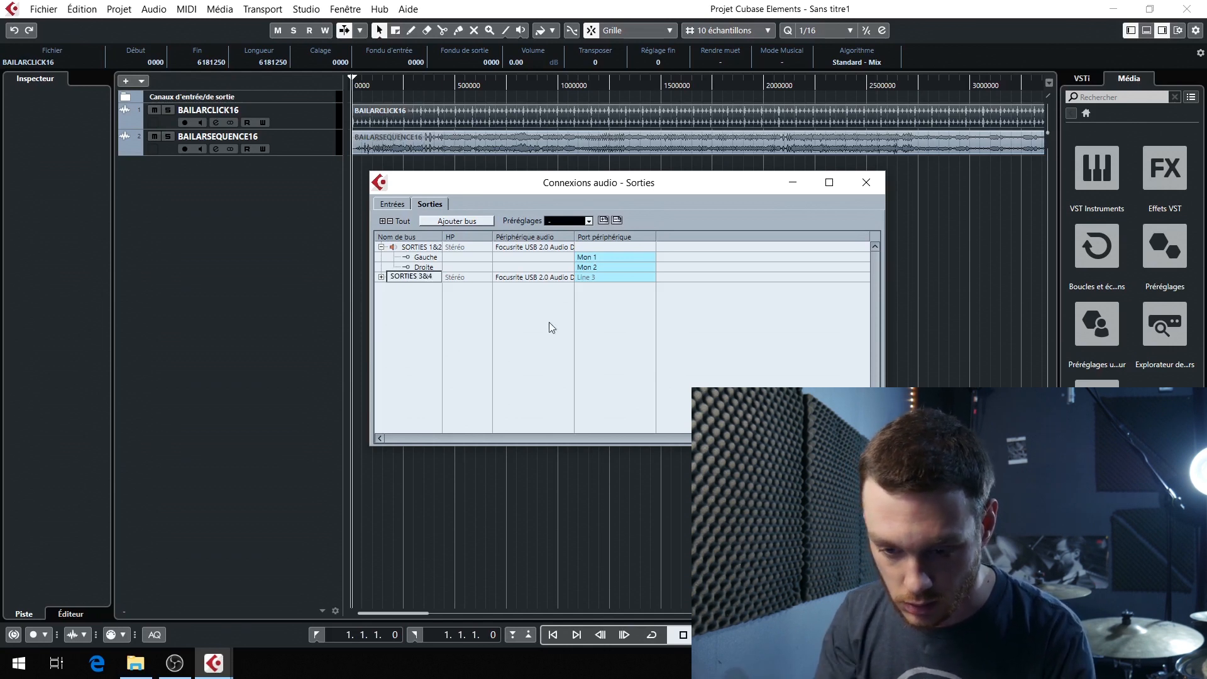
{"action": "key", "text": "Return"}
{"action": "left_click", "coordinate": [379, 281]}
{"action": "left_click", "coordinate": [380, 278]}
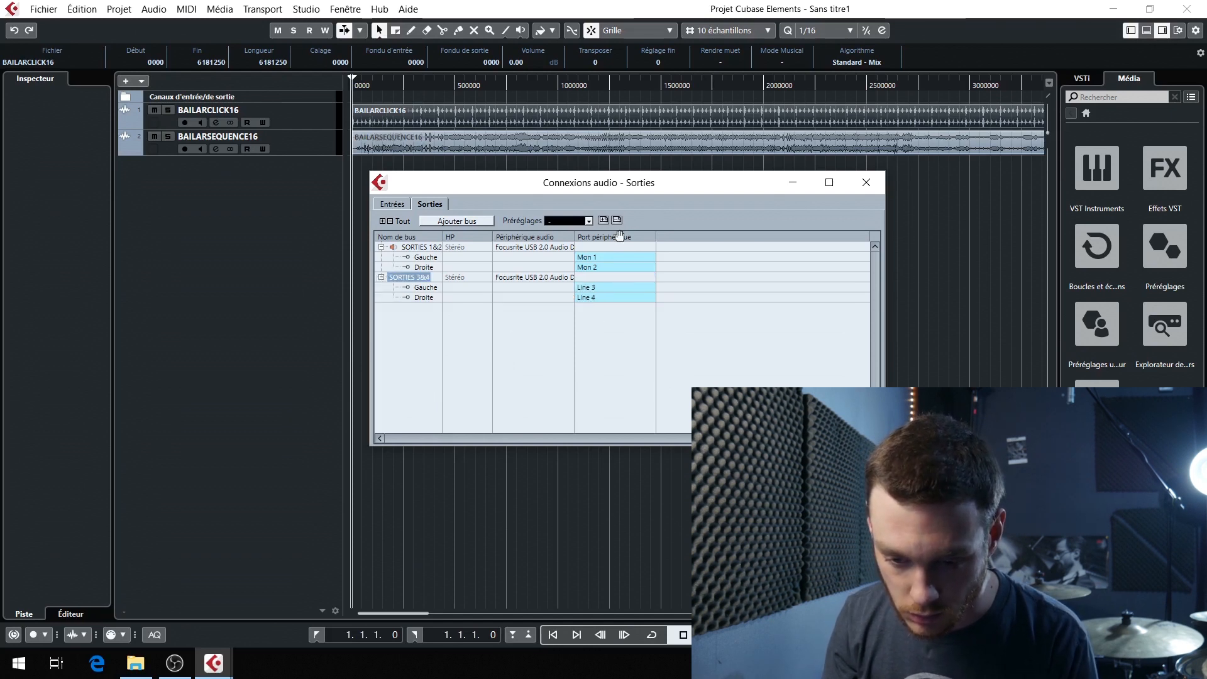
{"action": "left_click", "coordinate": [860, 180]}
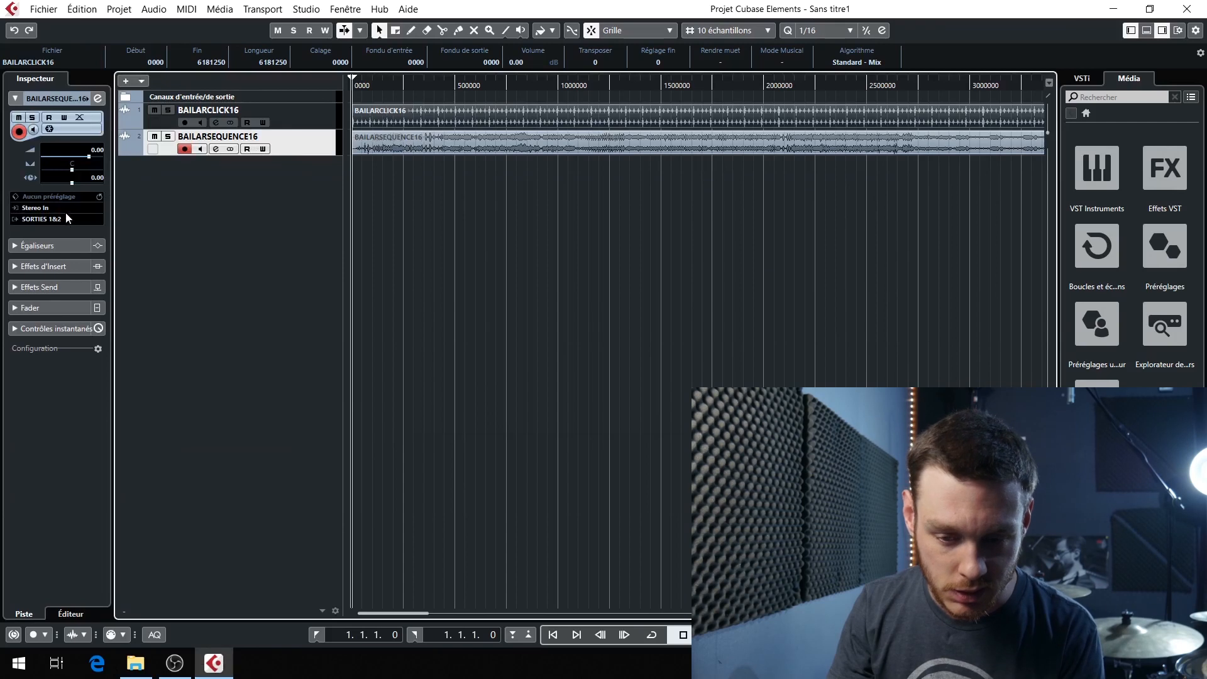
Check the BAILARSEQUENCE16 track's output assignment, and route the BAILARCLICK16 track to SORTIES 3&4
{"action": "left_click", "coordinate": [65, 218]}
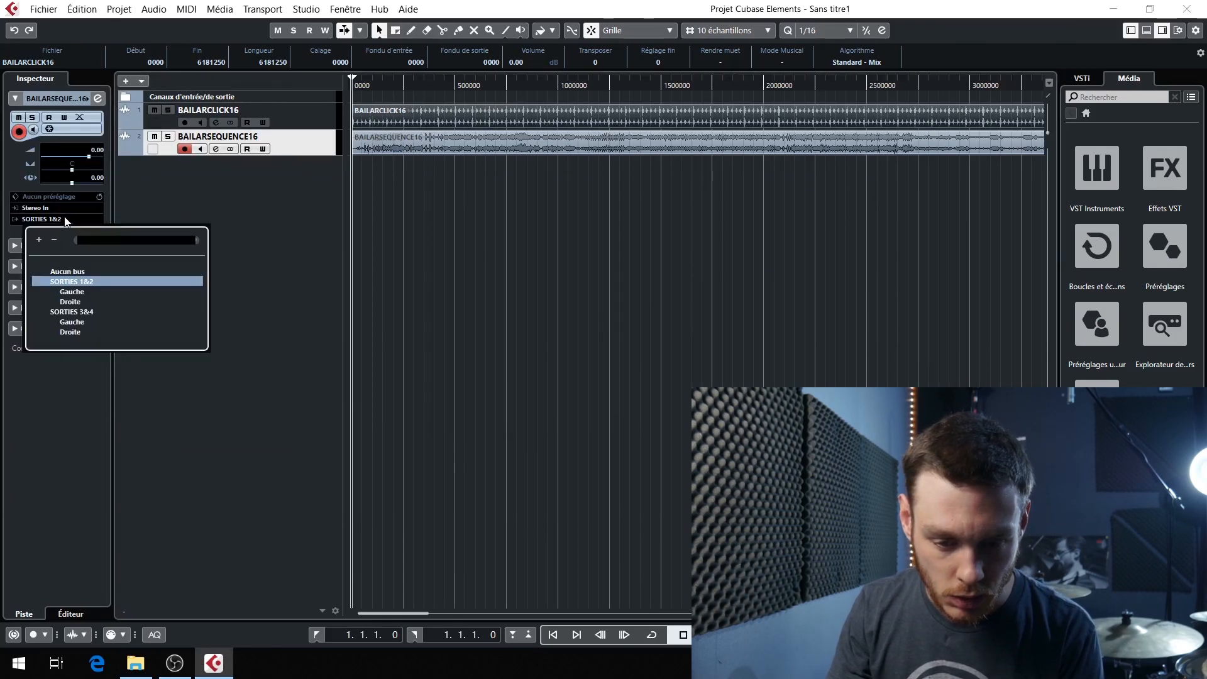
{"action": "left_click", "coordinate": [65, 219]}
{"action": "left_click", "coordinate": [65, 218]}
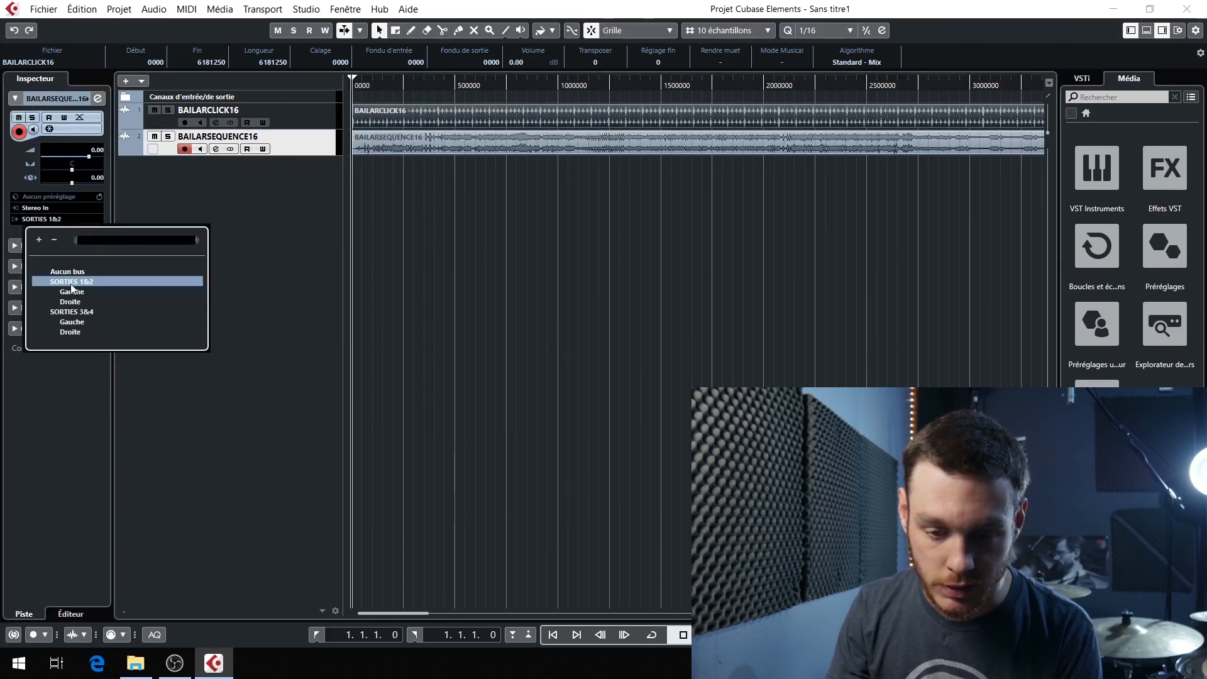
{"action": "left_click", "coordinate": [281, 252]}
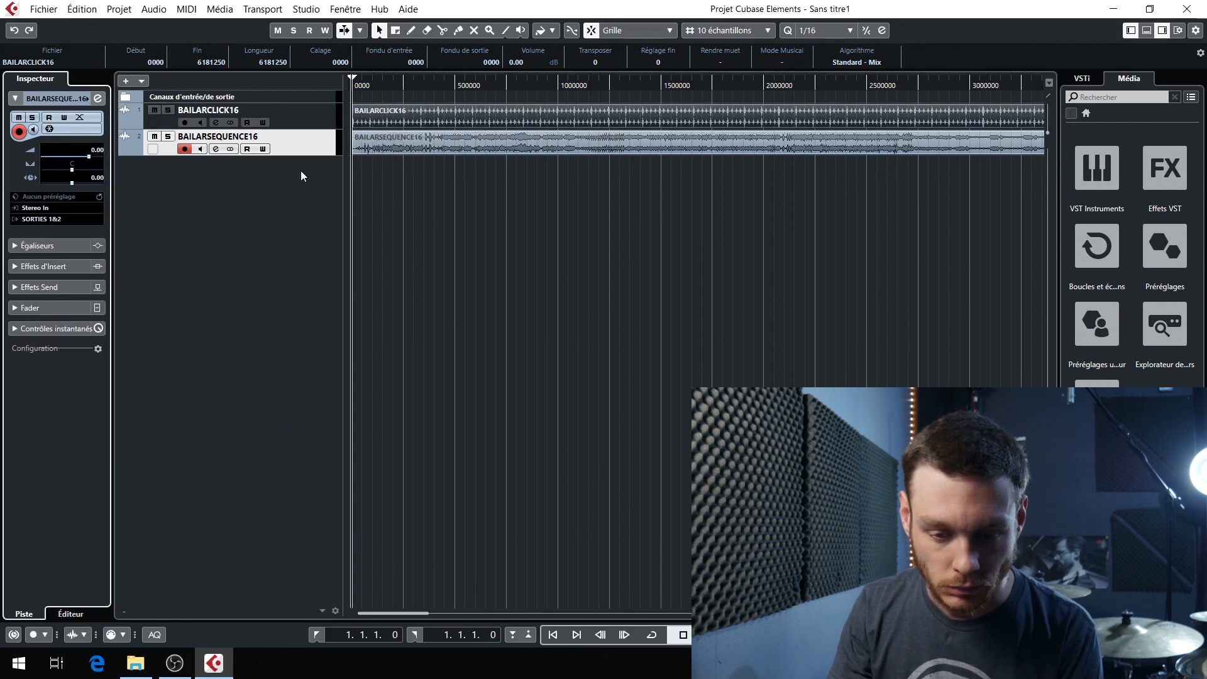
{"action": "left_click", "coordinate": [299, 125]}
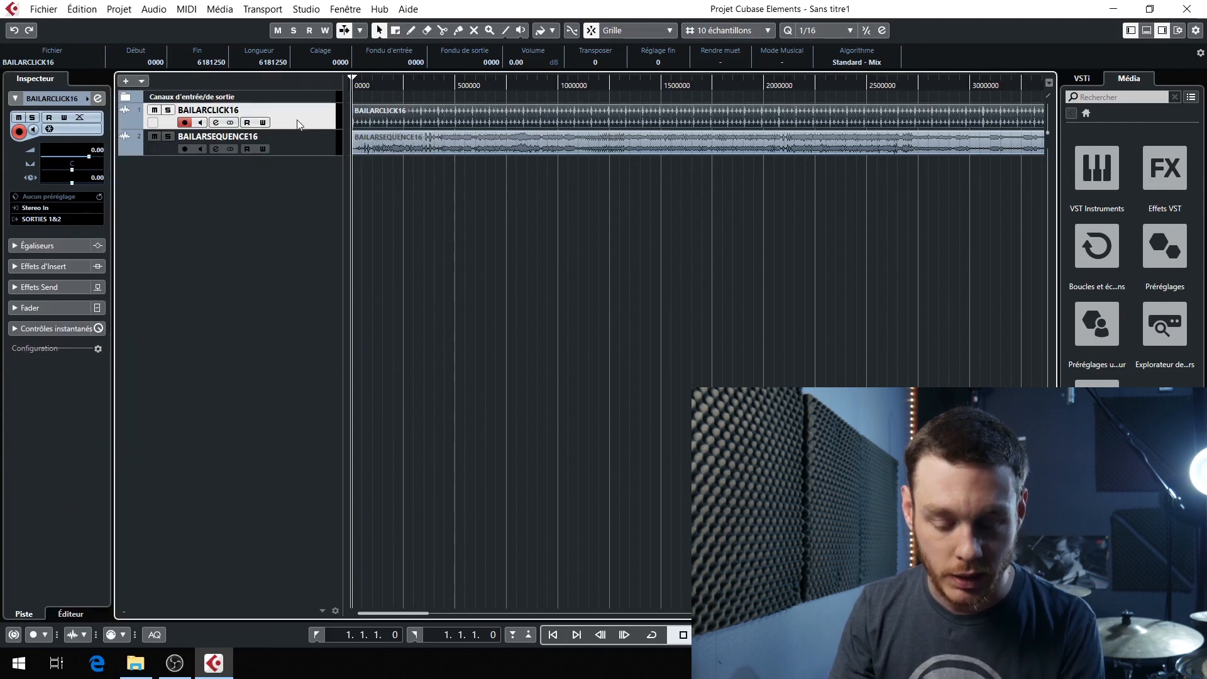
{"action": "left_click", "coordinate": [55, 220]}
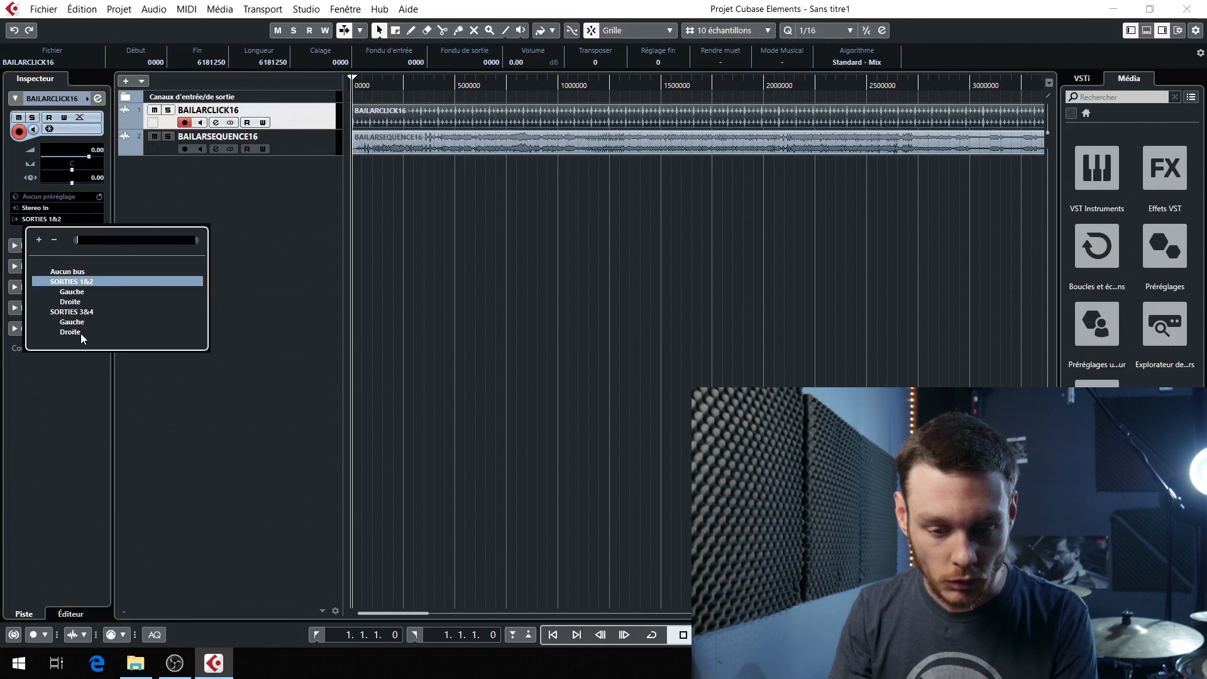
{"action": "left_click", "coordinate": [85, 312]}
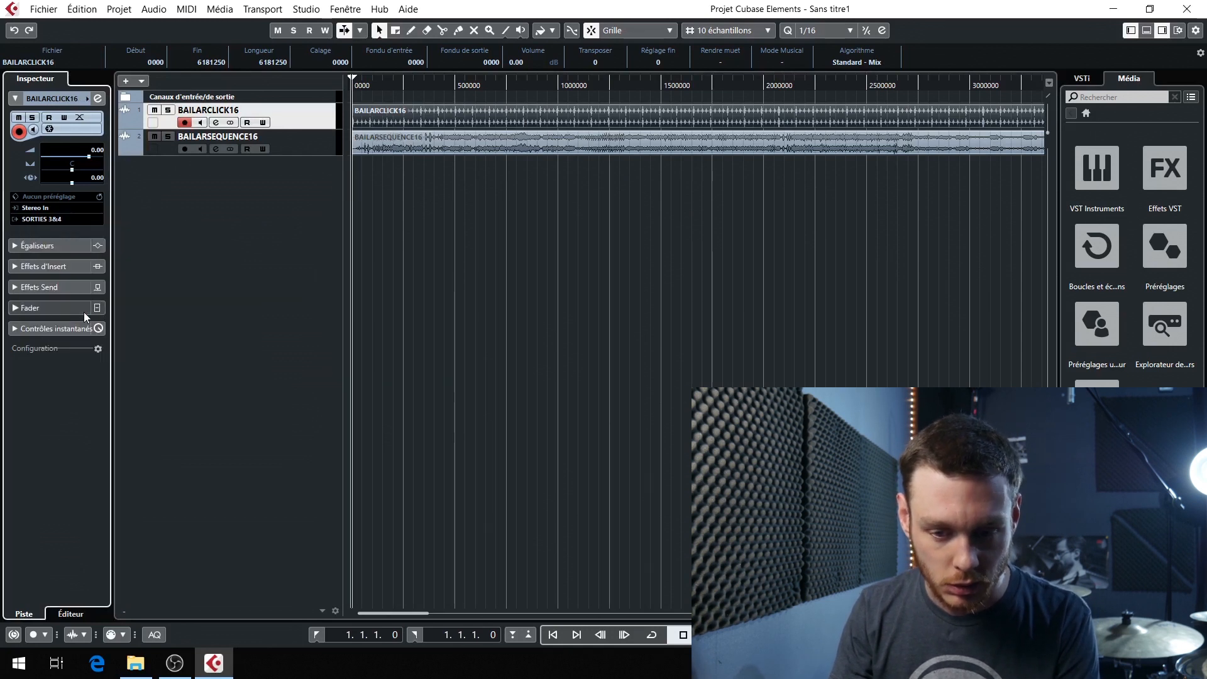